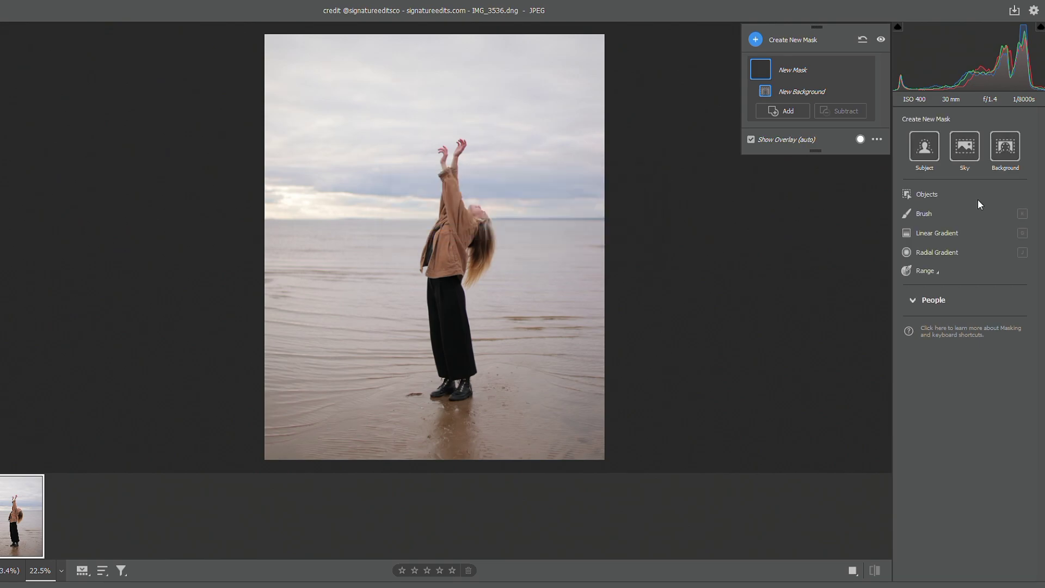
- Mask the background and set its Contrast to +21, Highlights +9, Shadows -68, Whites +11 and Blacks -19
scroll(978, 202, down, 2)
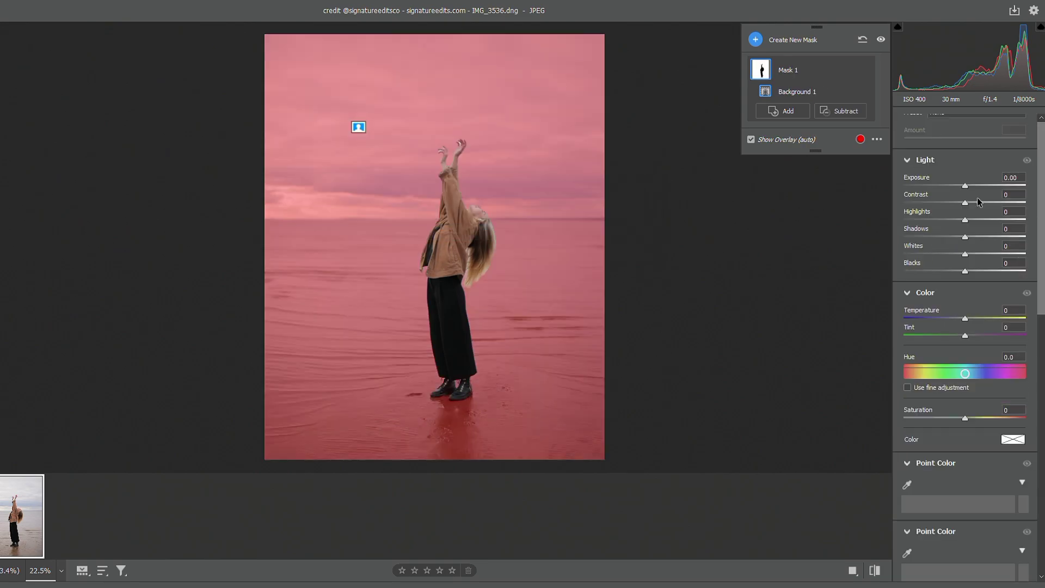
drag(964, 202, 953, 276)
- Shift the background mask's Hue to +180, reduce its Saturation to -14 and set Blacks to -26
scroll(953, 276, down, 5)
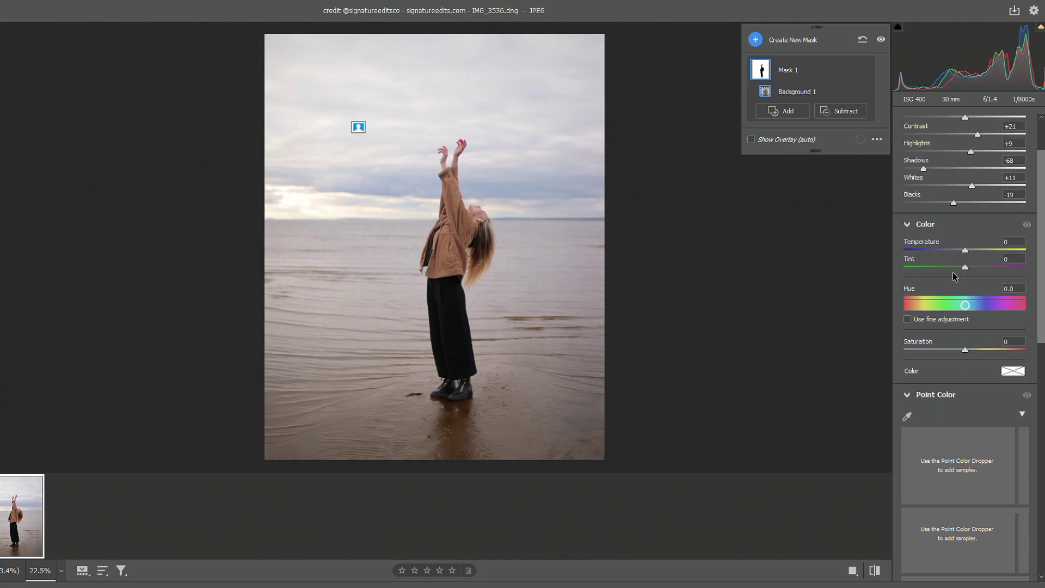
drag(965, 237, 1034, 263)
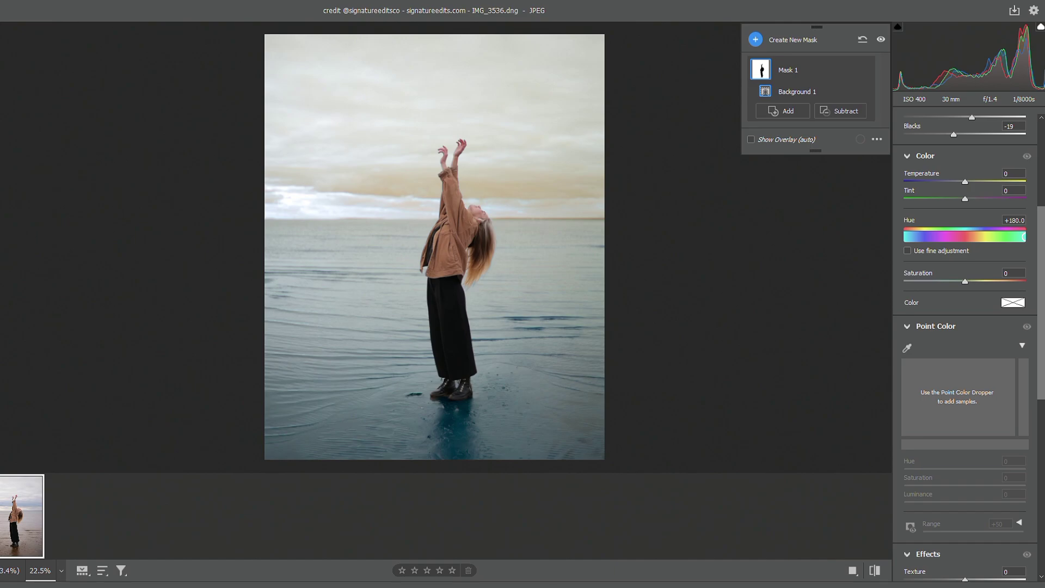
drag(965, 282, 952, 282)
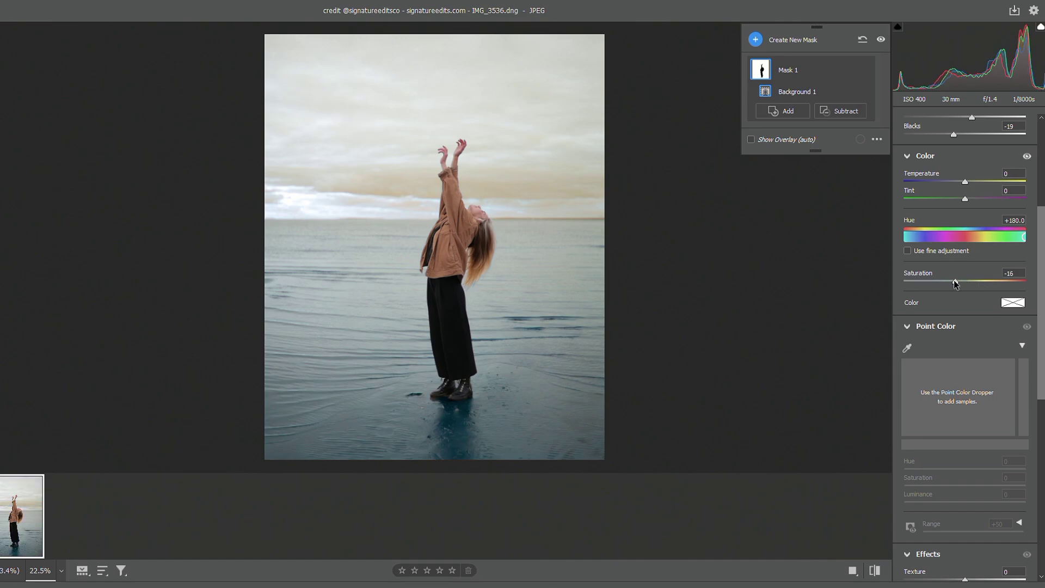
scroll(956, 283, up, 3)
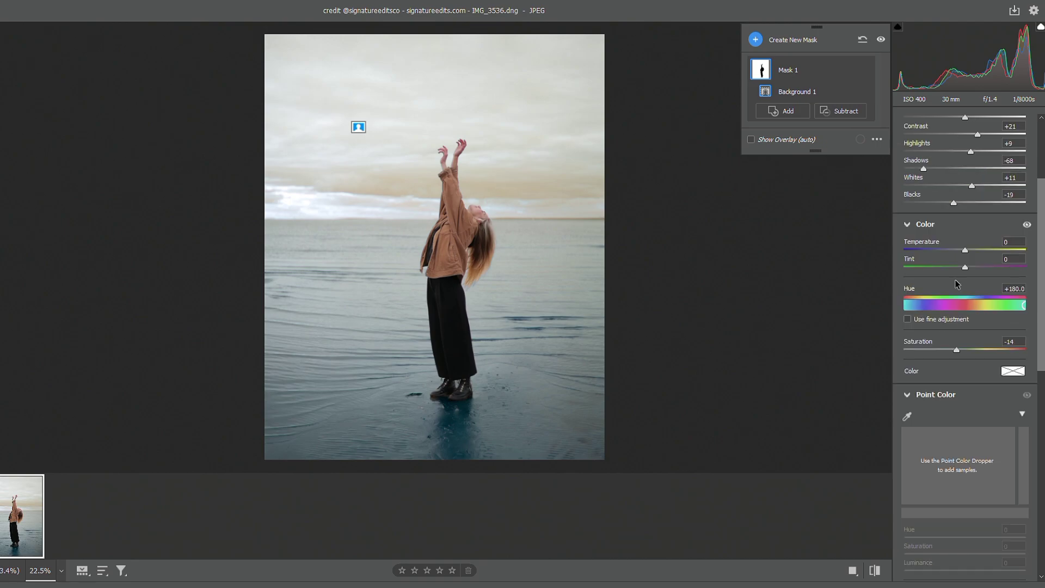
mouse_move(955, 274)
mouse_down()
mouse_move(966, 270)
mouse_move(951, 277)
mouse_up()
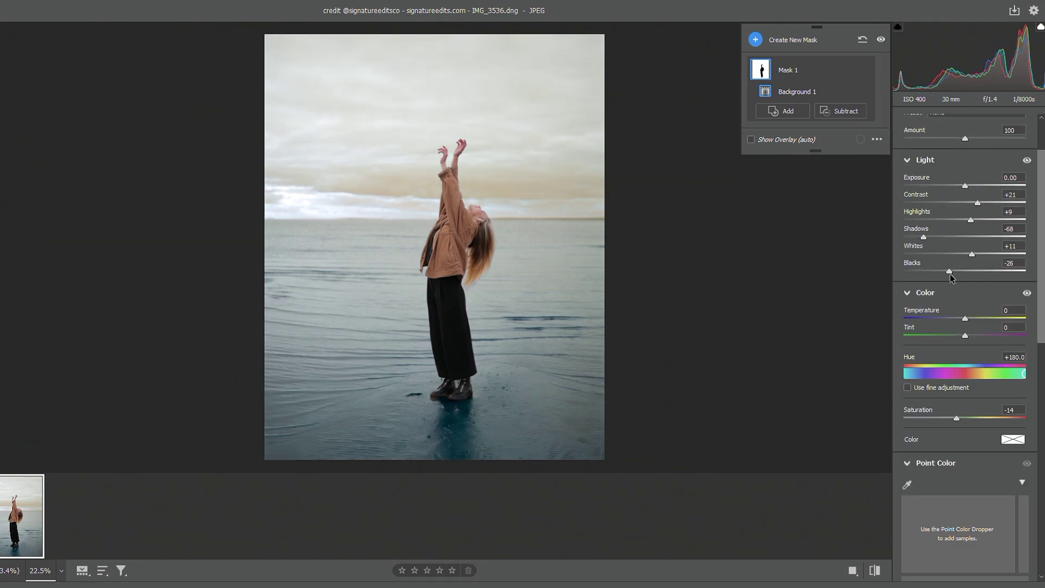
- Set the background mask's Texture and Clarity to +14, Dehaze to +10 and Saturation to +1
scroll(951, 278, down, 7)
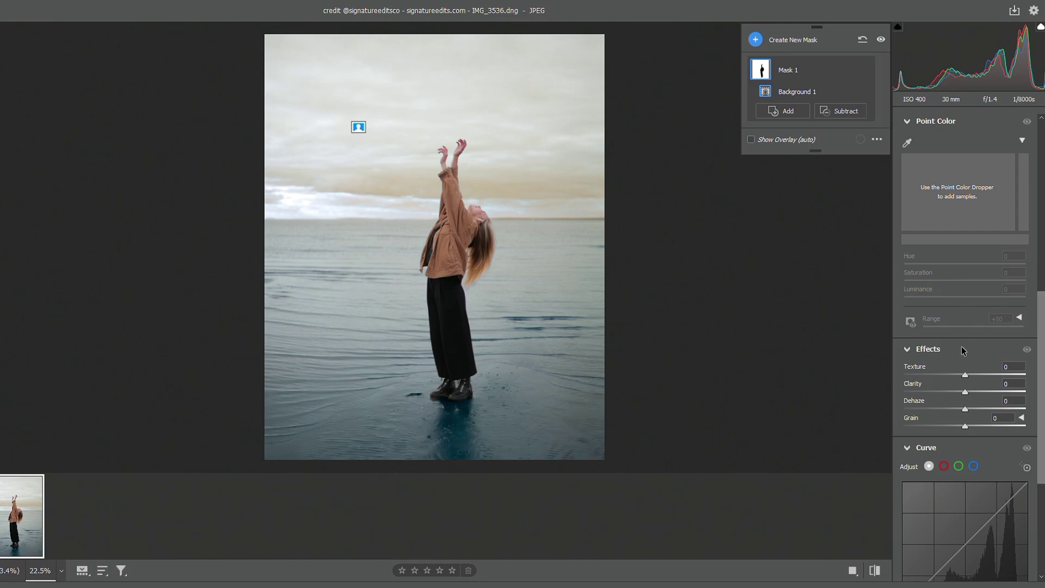
drag(965, 376, 972, 409)
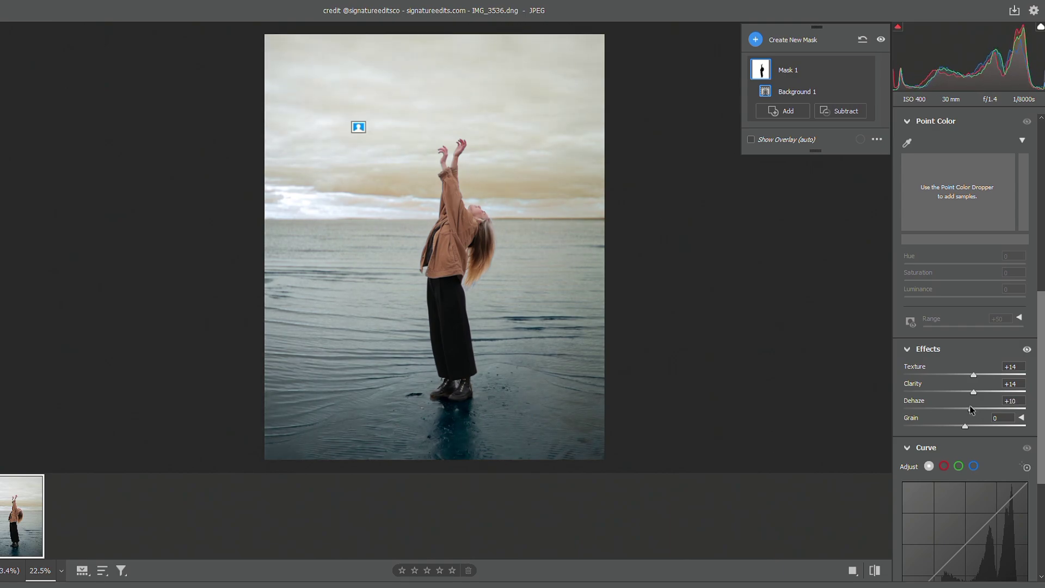
scroll(965, 385, up, 5)
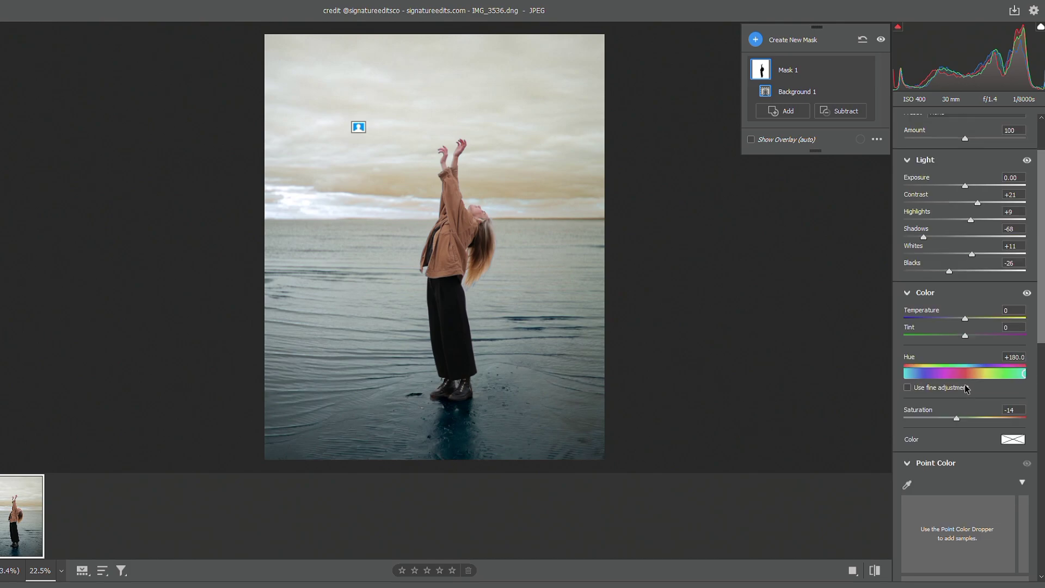
drag(956, 418, 965, 418)
scroll(961, 398, up, 2)
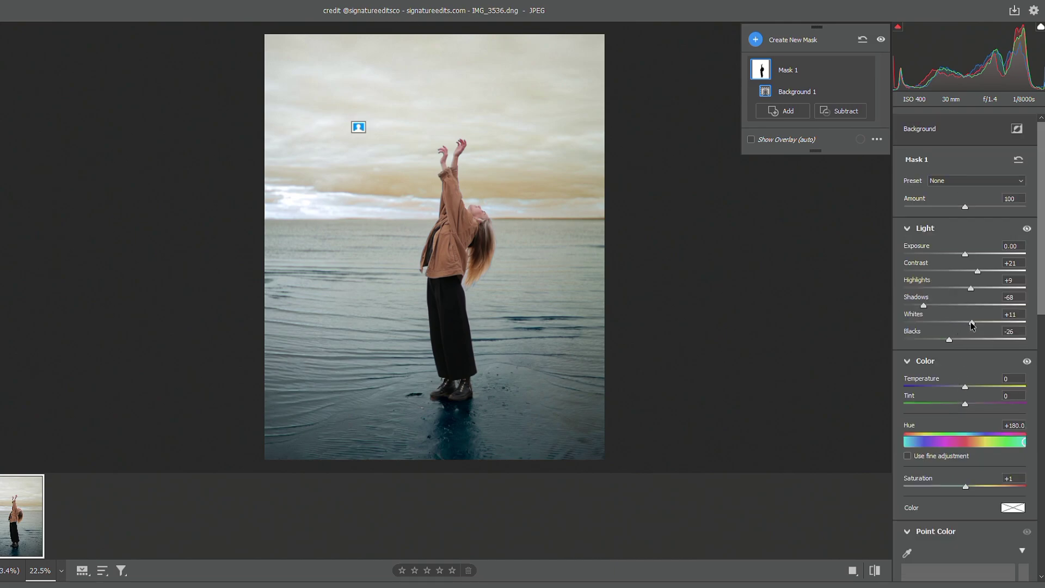
mouse_move(971, 326)
mouse_down()
mouse_move(960, 328)
mouse_move(972, 329)
mouse_up()
drag(971, 291, 918, 308)
- Create a sky mask and set its Contrast to +11, Highlights +9, Shadows -25 and Whites +18
right_click(1043, 85)
click(994, 106)
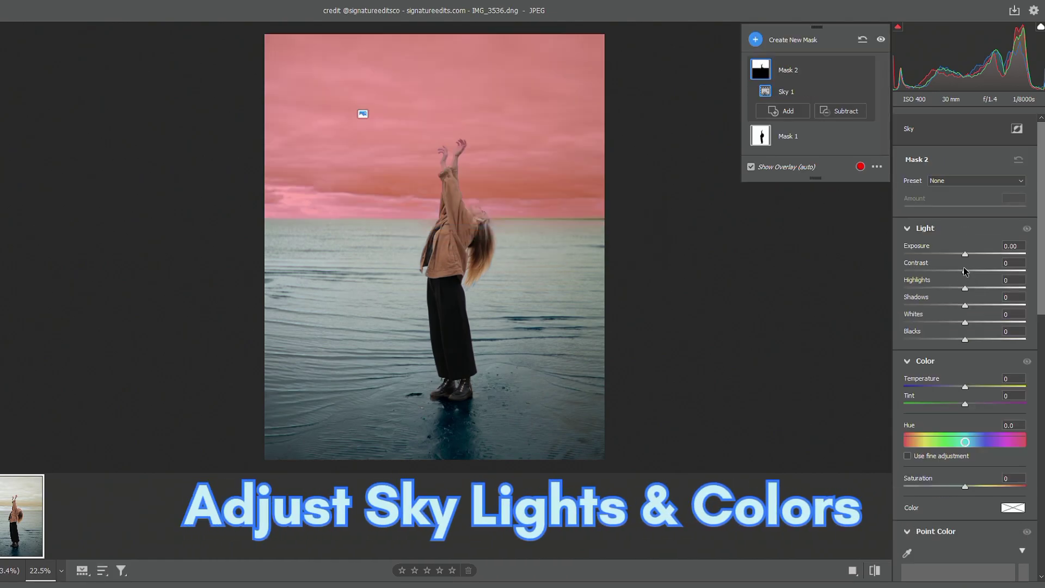
drag(964, 271, 971, 295)
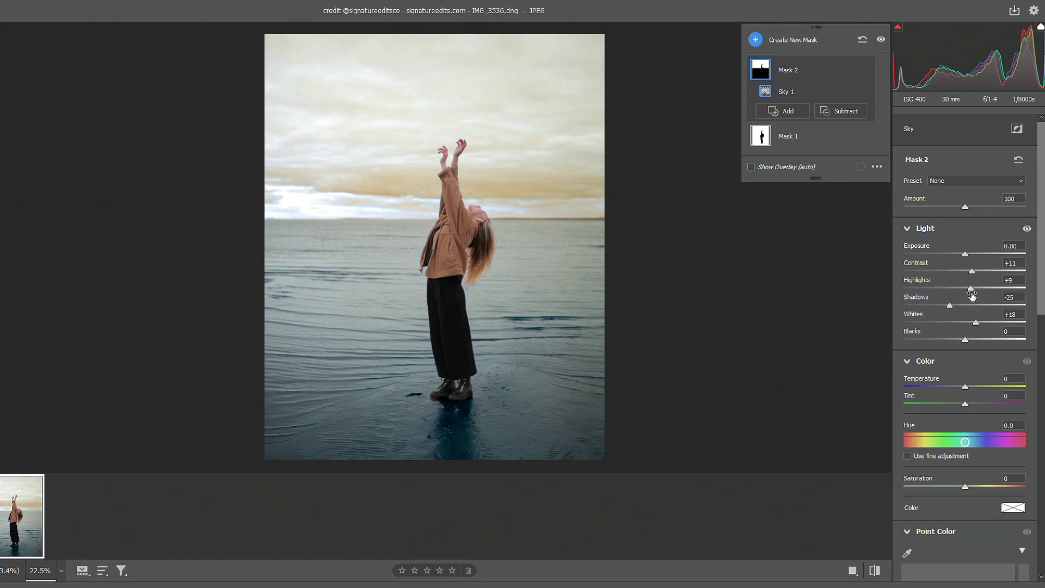
- Soften the sky mask with Texture -39 and Clarity -14, and set its Dehaze to +10
scroll(953, 315, down, 5)
scroll(945, 322, down, 2)
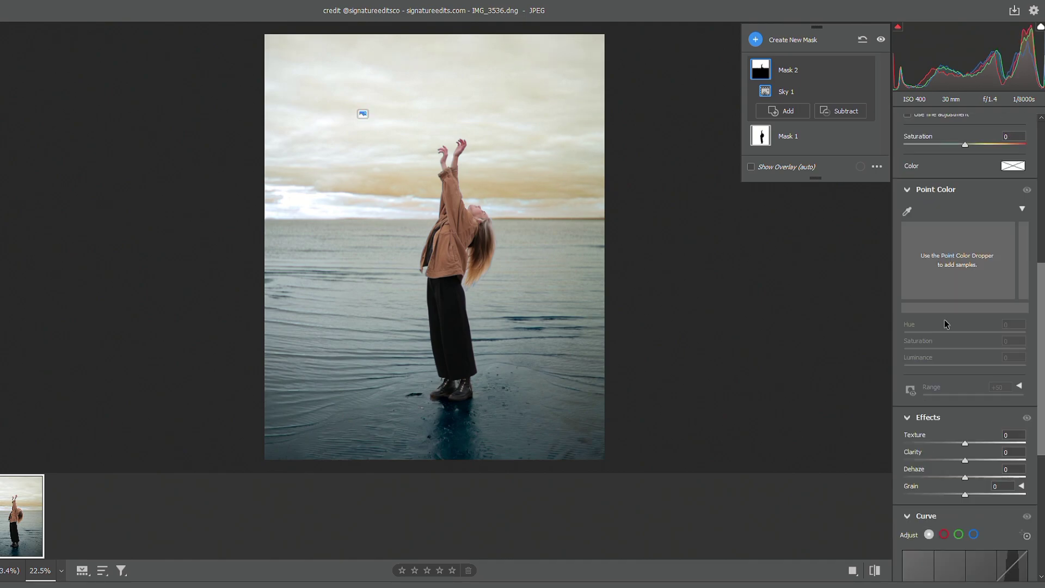
drag(963, 460, 973, 481)
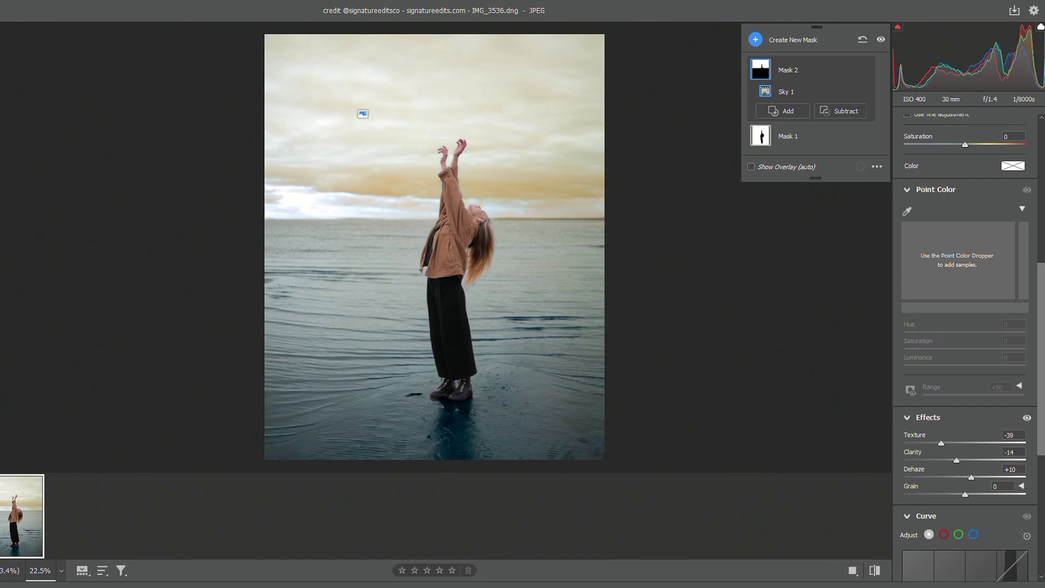
- Return to the global edits and set Contrast to +20, Highlights -20, Shadows -23, Whites +7 and Blacks -15
click(1043, 44)
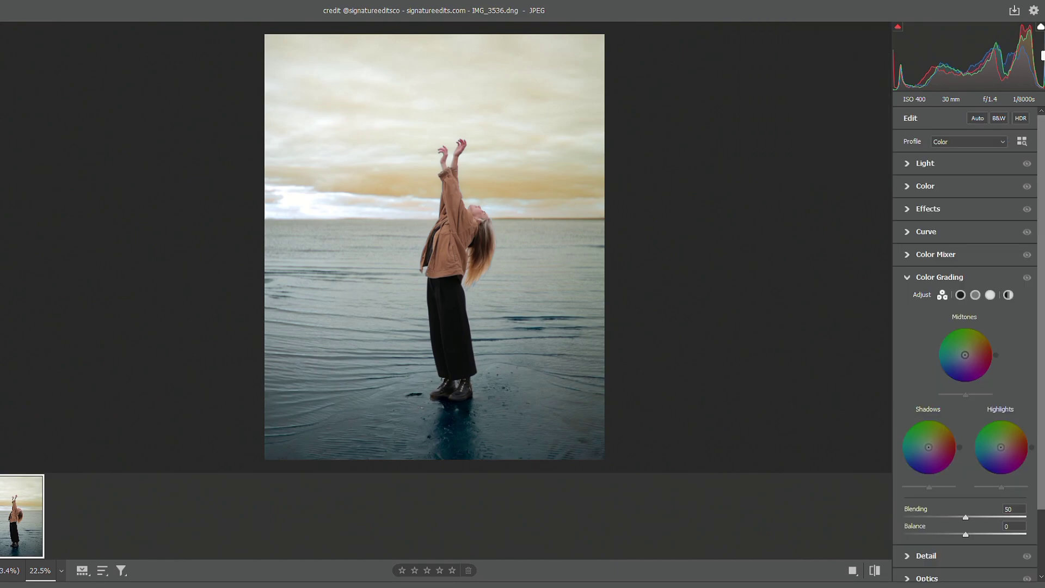
click(931, 167)
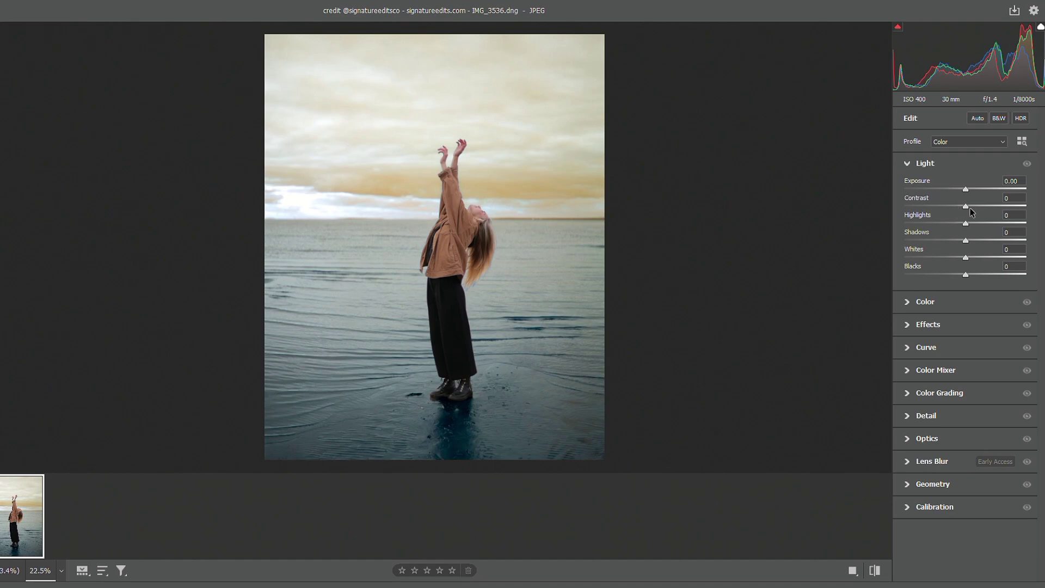
drag(962, 205, 975, 206)
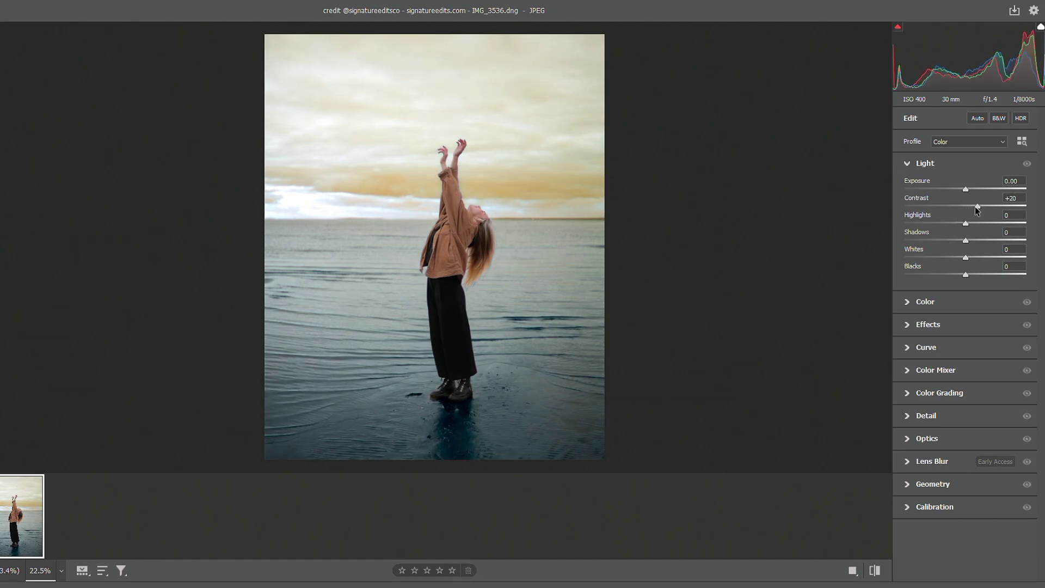
drag(966, 225, 971, 255)
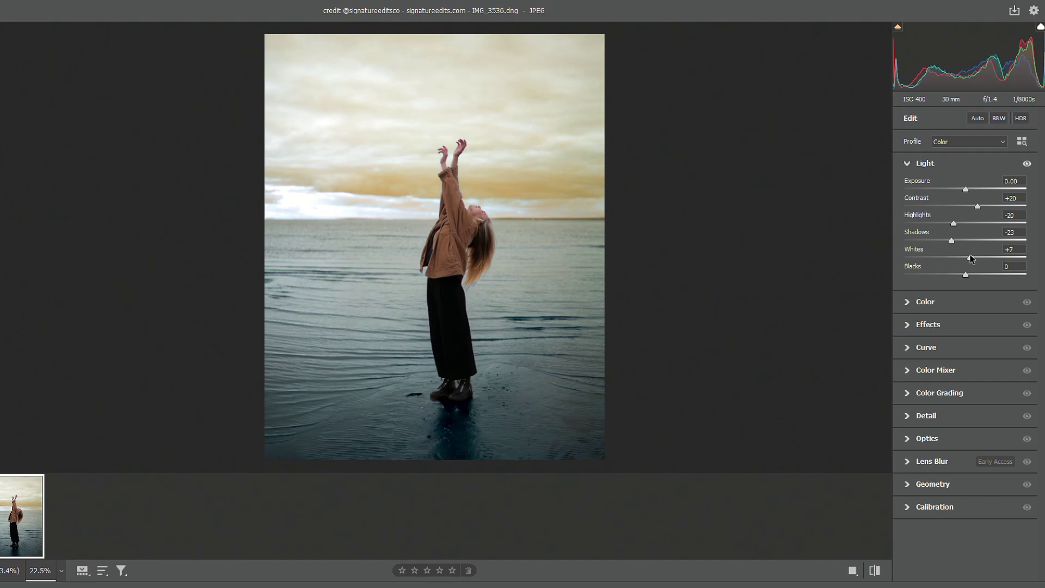
drag(966, 275, 959, 282)
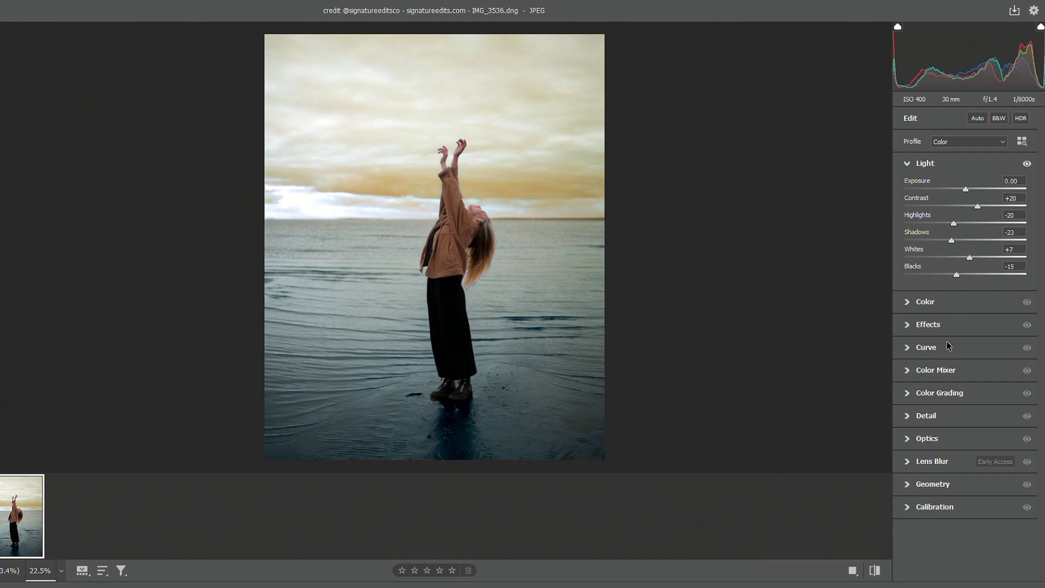
- Color grade the shadows blue with hue 230, saturation 10 and luminance -23
click(943, 372)
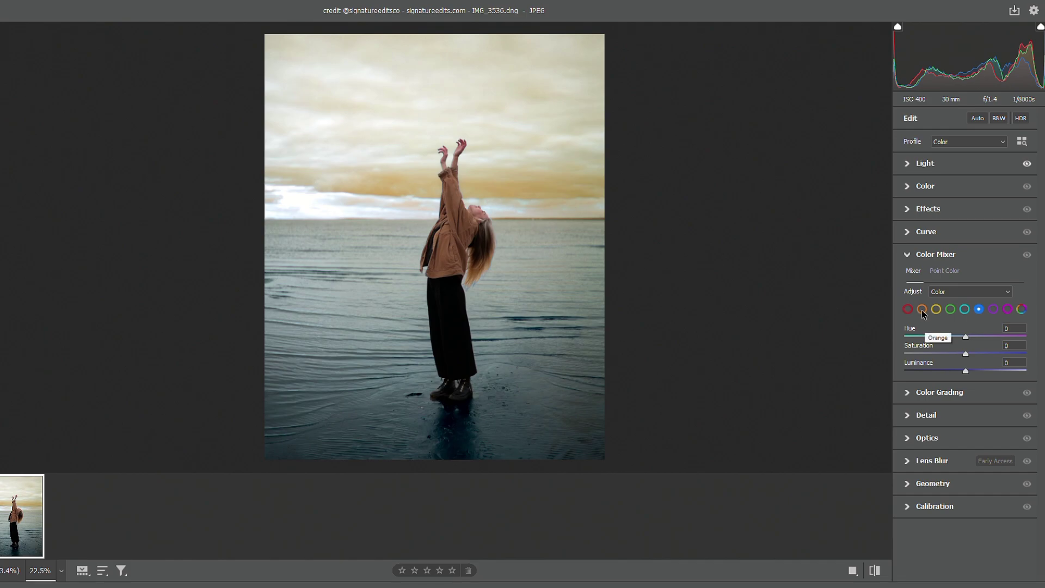
click(937, 394)
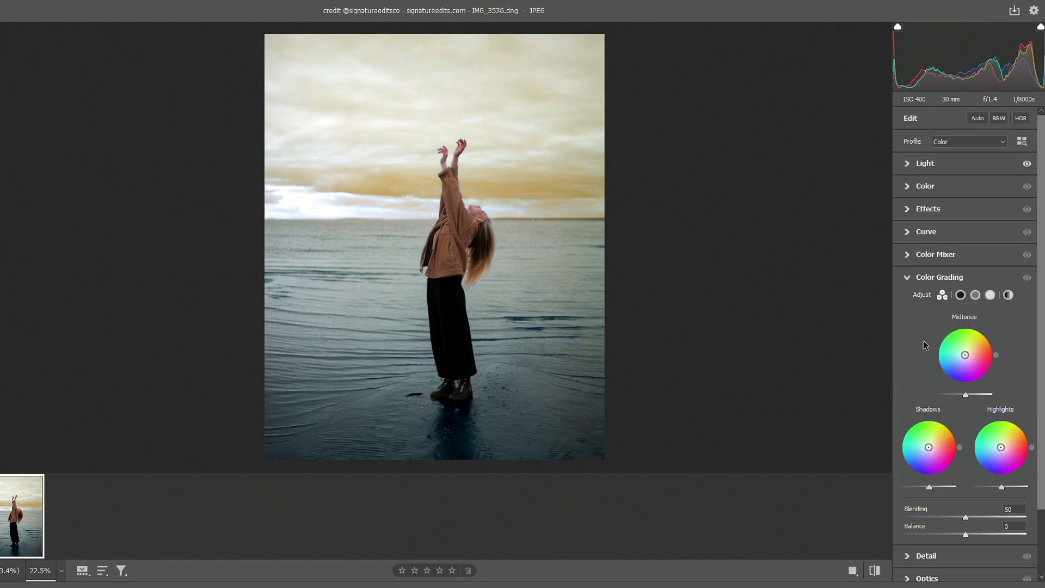
click(960, 296)
drag(964, 388, 960, 382)
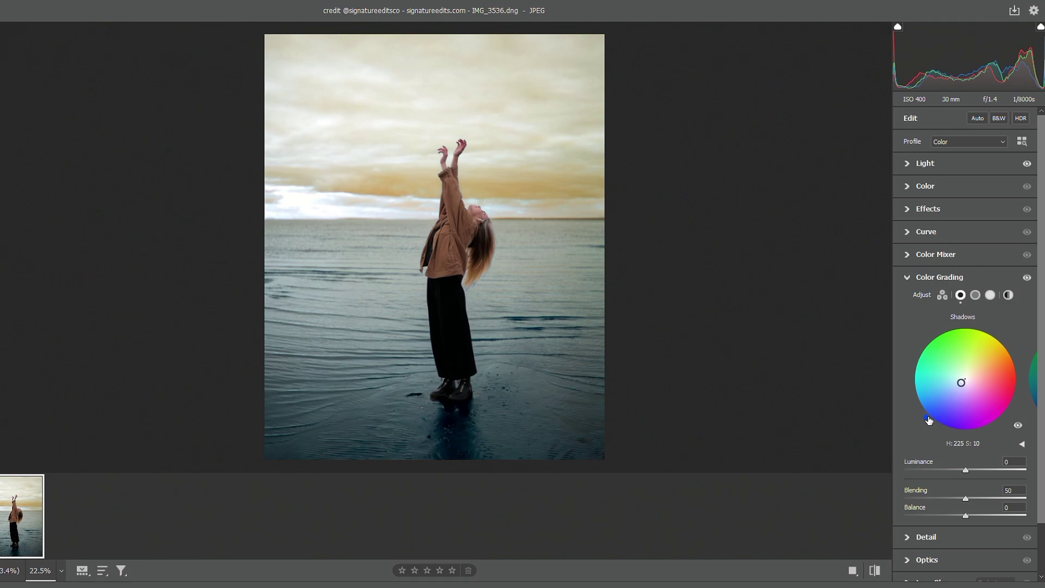
drag(928, 420, 930, 422)
drag(965, 469, 950, 470)
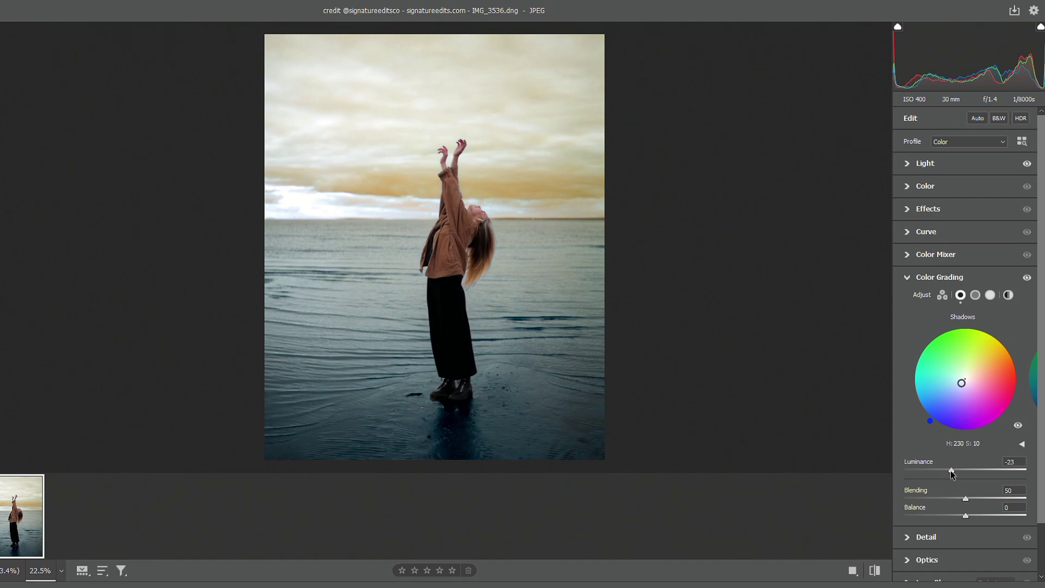
- Color grade the midtones with hue 196, saturation 9 and luminance +34
click(975, 295)
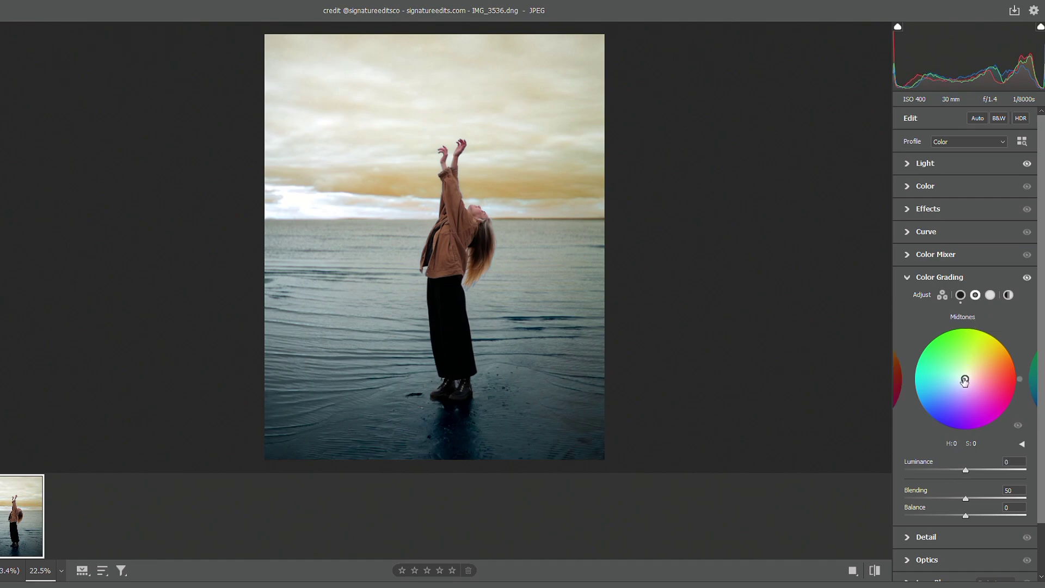
drag(965, 380, 913, 395)
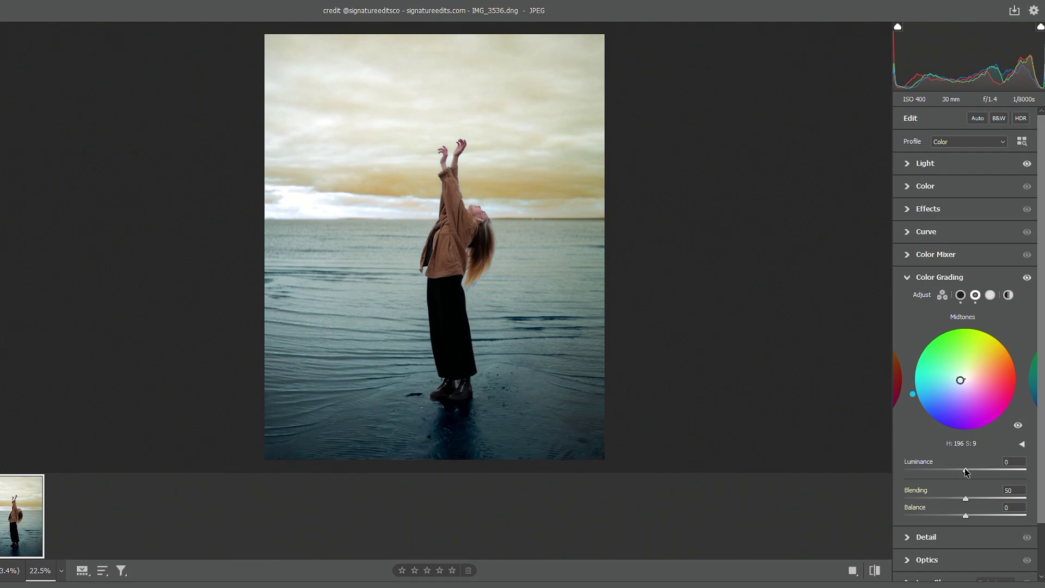
drag(965, 469, 977, 467)
drag(984, 462, 990, 461)
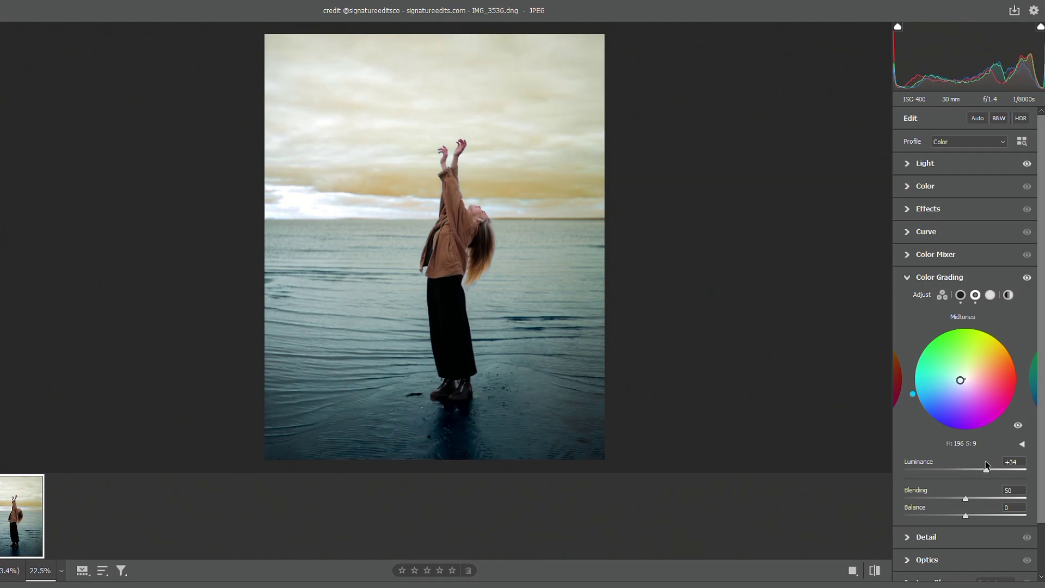
- Color grade the highlights yellow with hue 67, saturation 21 and luminance +21
click(990, 295)
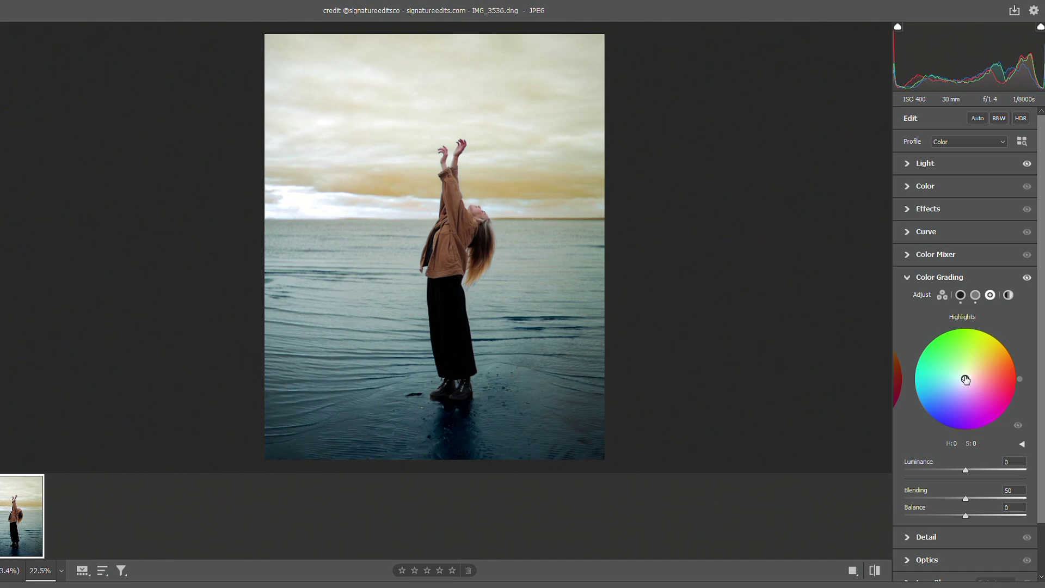
drag(970, 372, 969, 369)
mouse_move(964, 468)
mouse_down()
mouse_move(946, 474)
mouse_move(977, 465)
mouse_up()
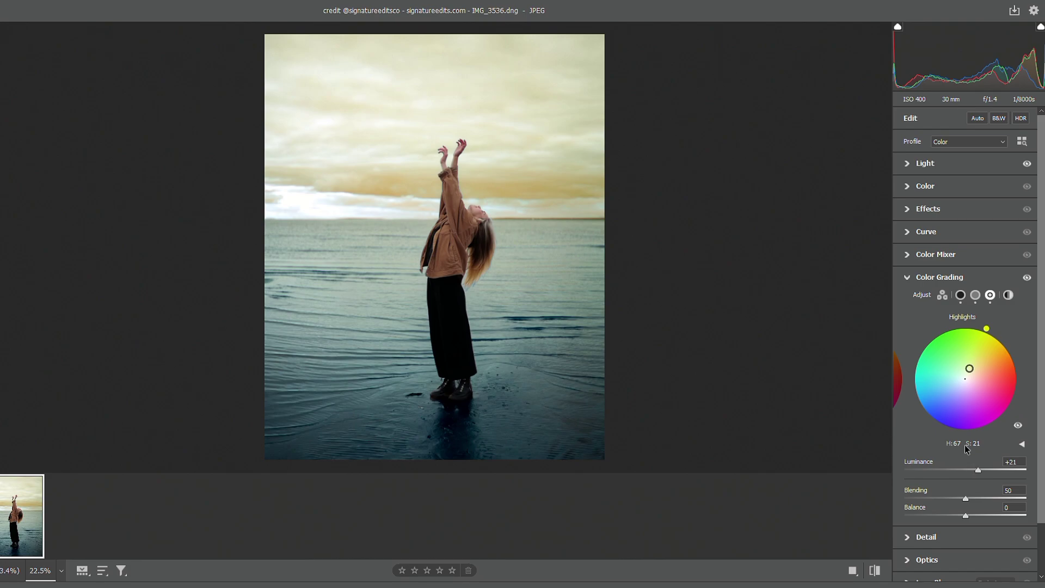
scroll(964, 445, down, 2)
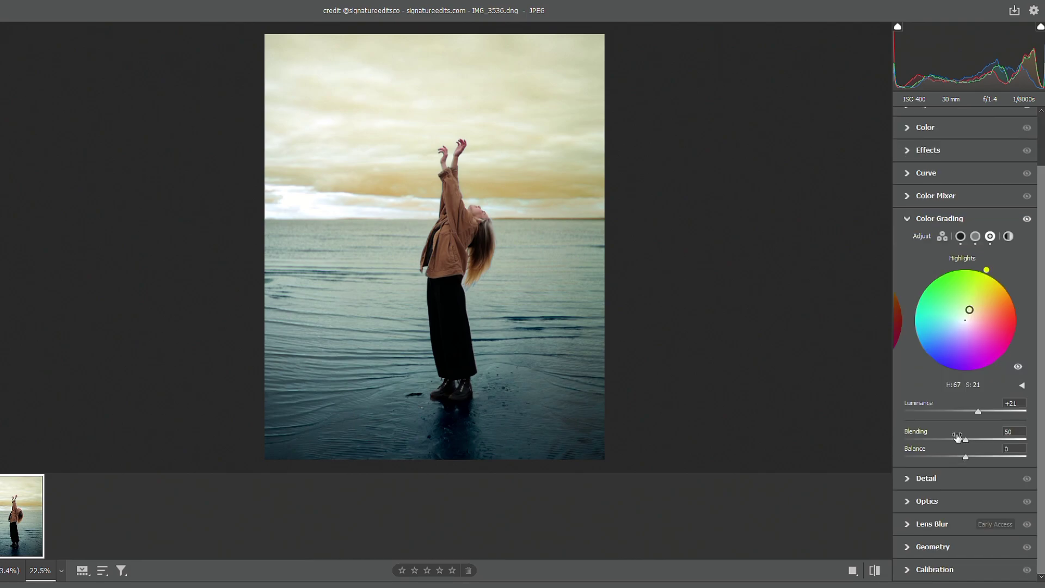
scroll(959, 441, up, 2)
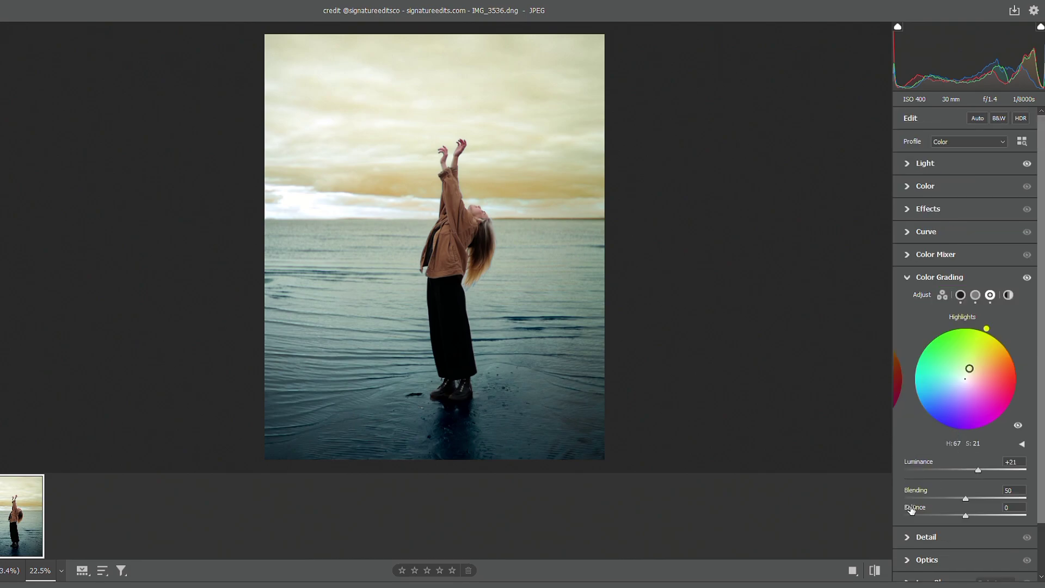
- Compare the edit with the original photo and lower the global Blacks slightly
click(878, 569)
click(878, 570)
click(934, 165)
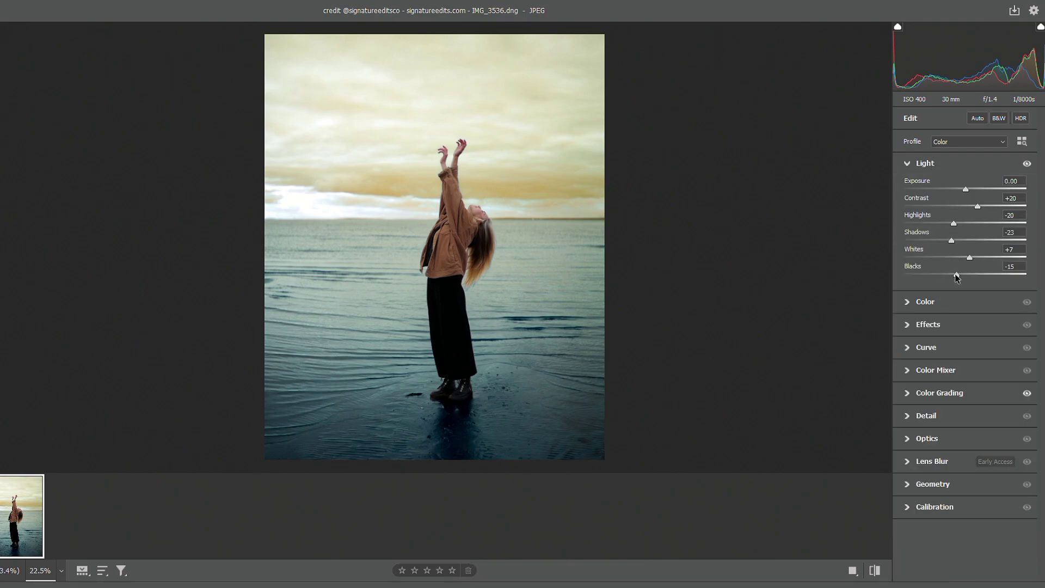
drag(956, 278, 952, 285)
- Set the global effects to Texture +11, Clarity +8, Dehaze +3, Vignette +16 and Grain 25
click(936, 330)
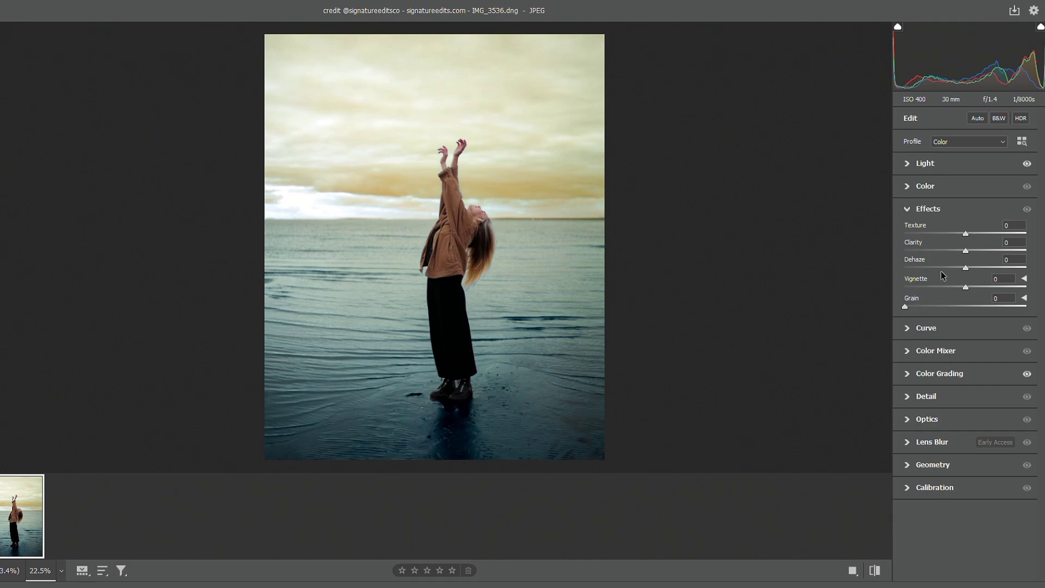
drag(965, 235, 975, 287)
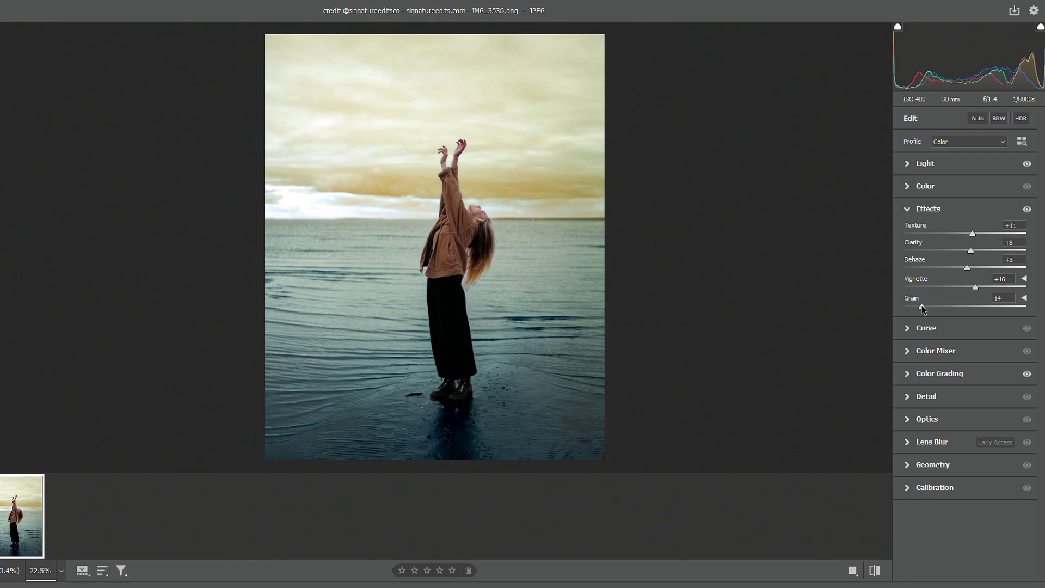
drag(922, 308, 934, 306)
- Compare the finished photo with its default settings and return to the edited version
click(875, 570)
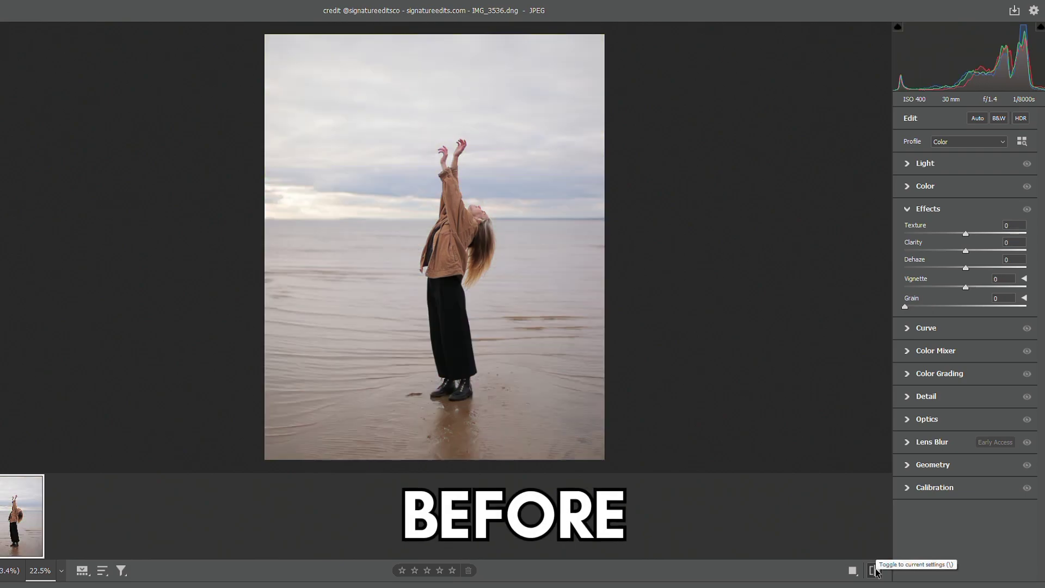
click(875, 571)
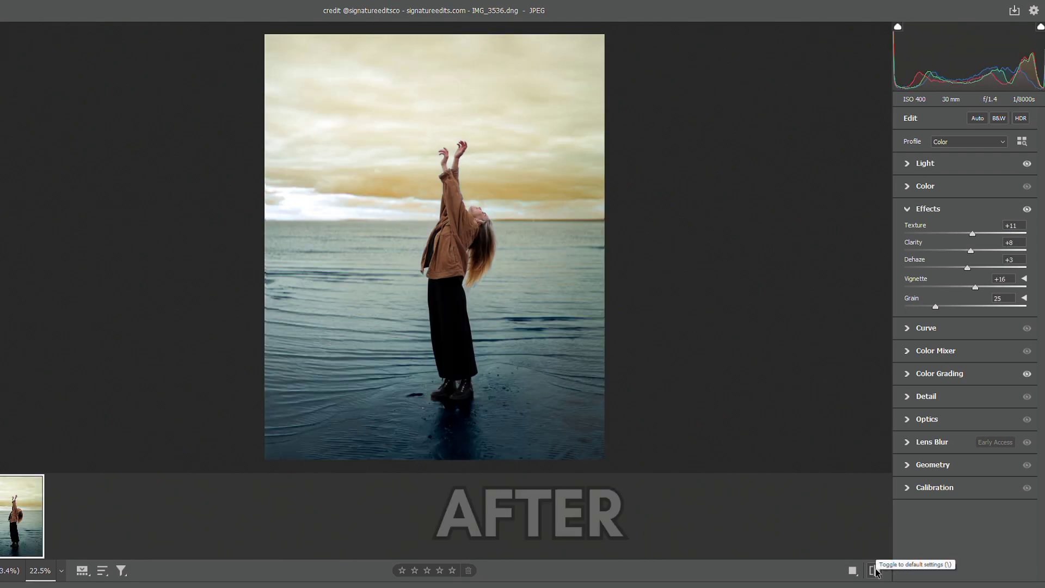